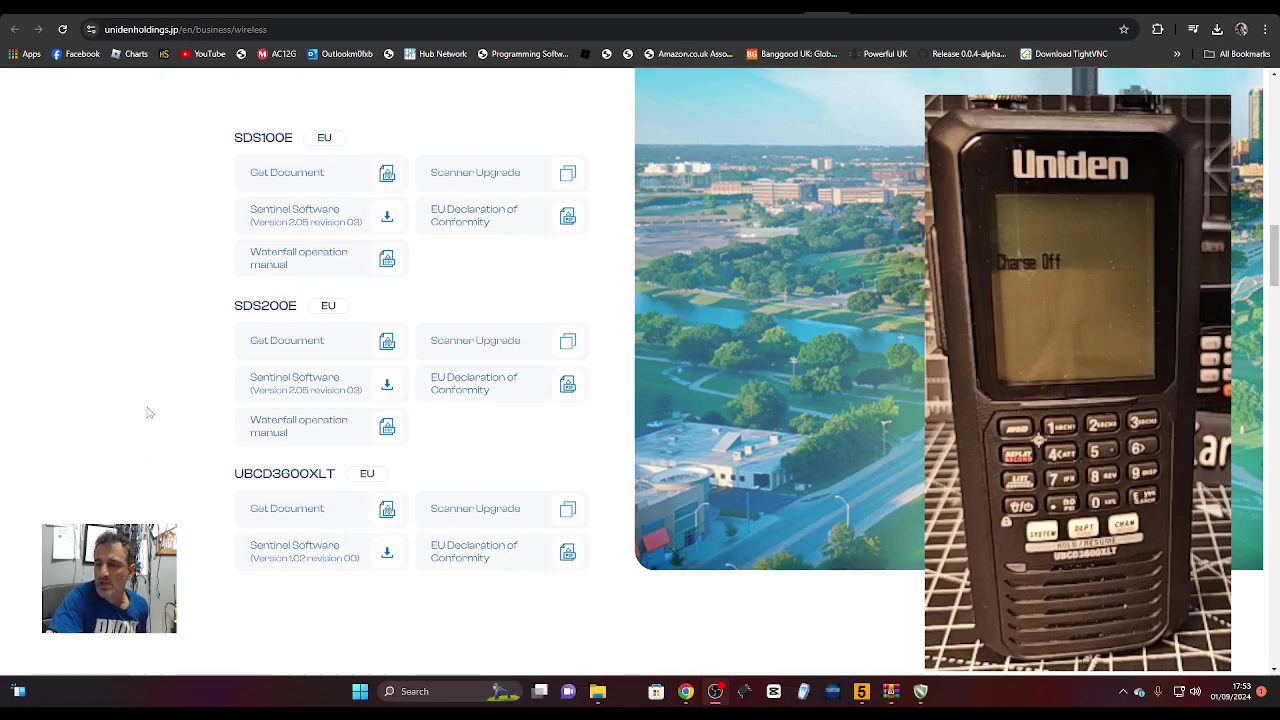
Step: Download the Sentinel Software, version 1.02 revision 00, listed for the UBCD3600XLT on the Uniden wireless page
scroll(234, 257, "down", 3)
scroll(229, 329, "up", 4)
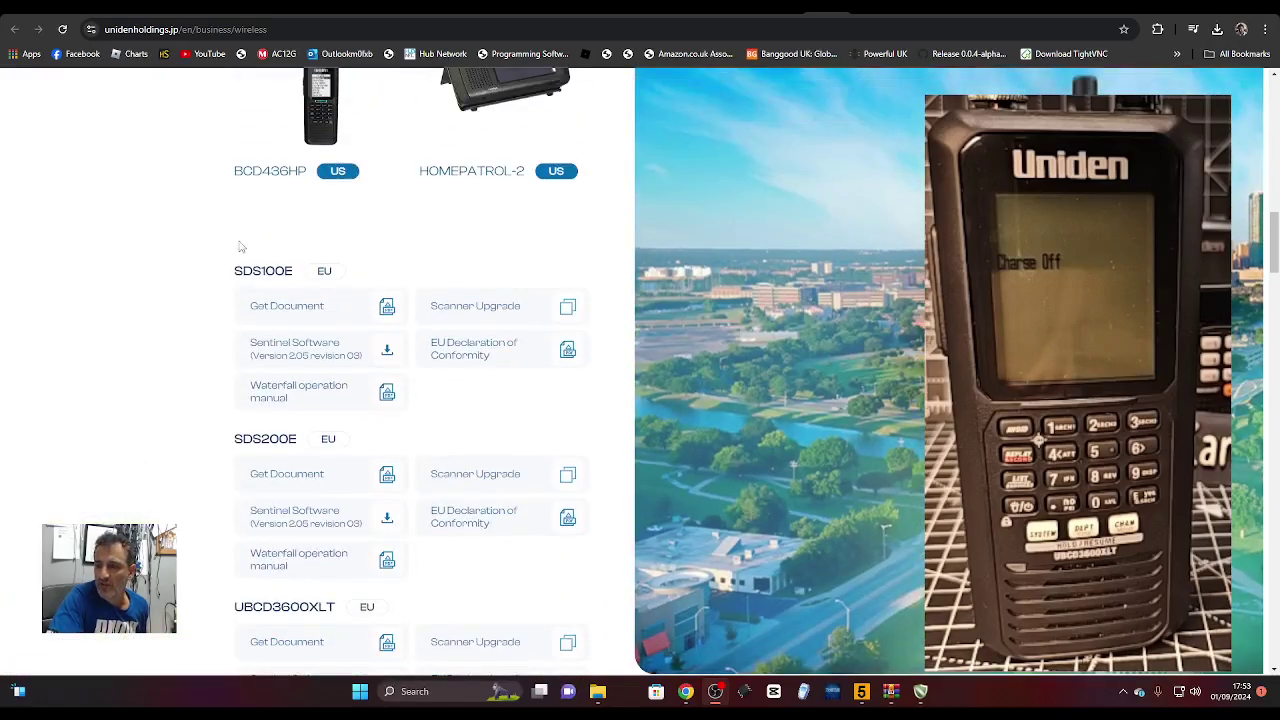
scroll(323, 489, "down", 2)
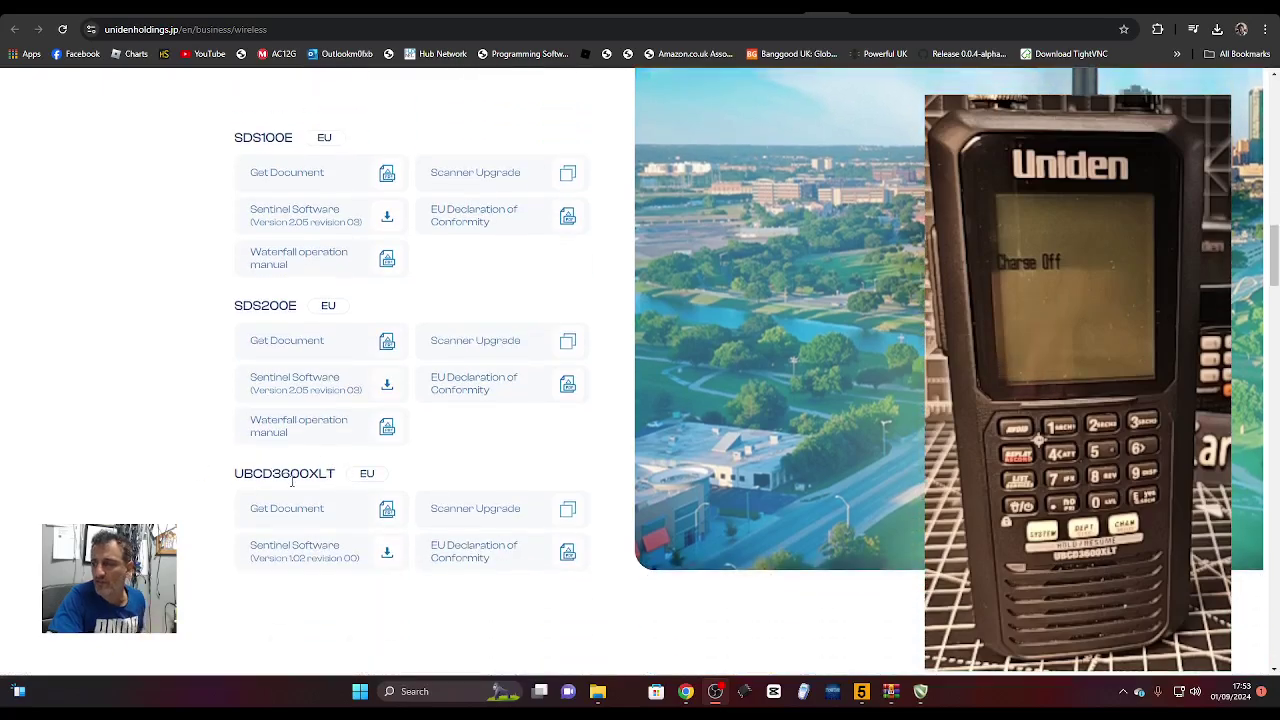
scroll(292, 401, "up", 4)
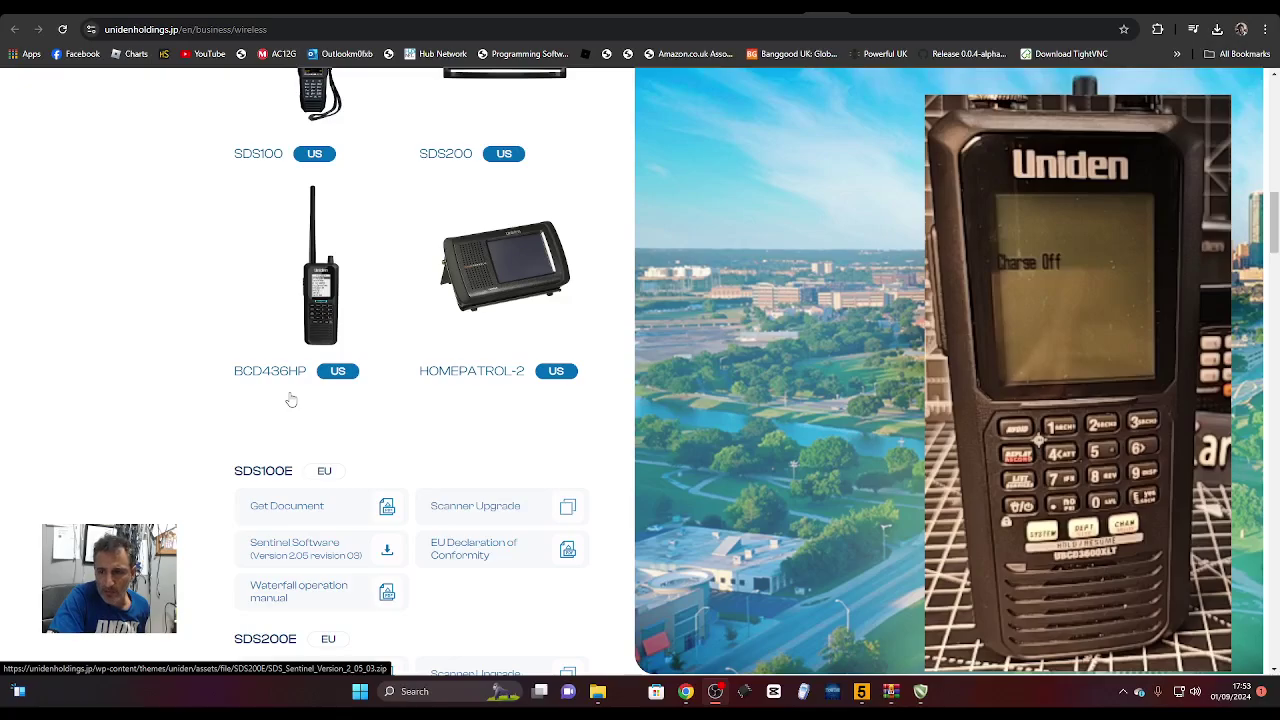
scroll(295, 395, "down", 4)
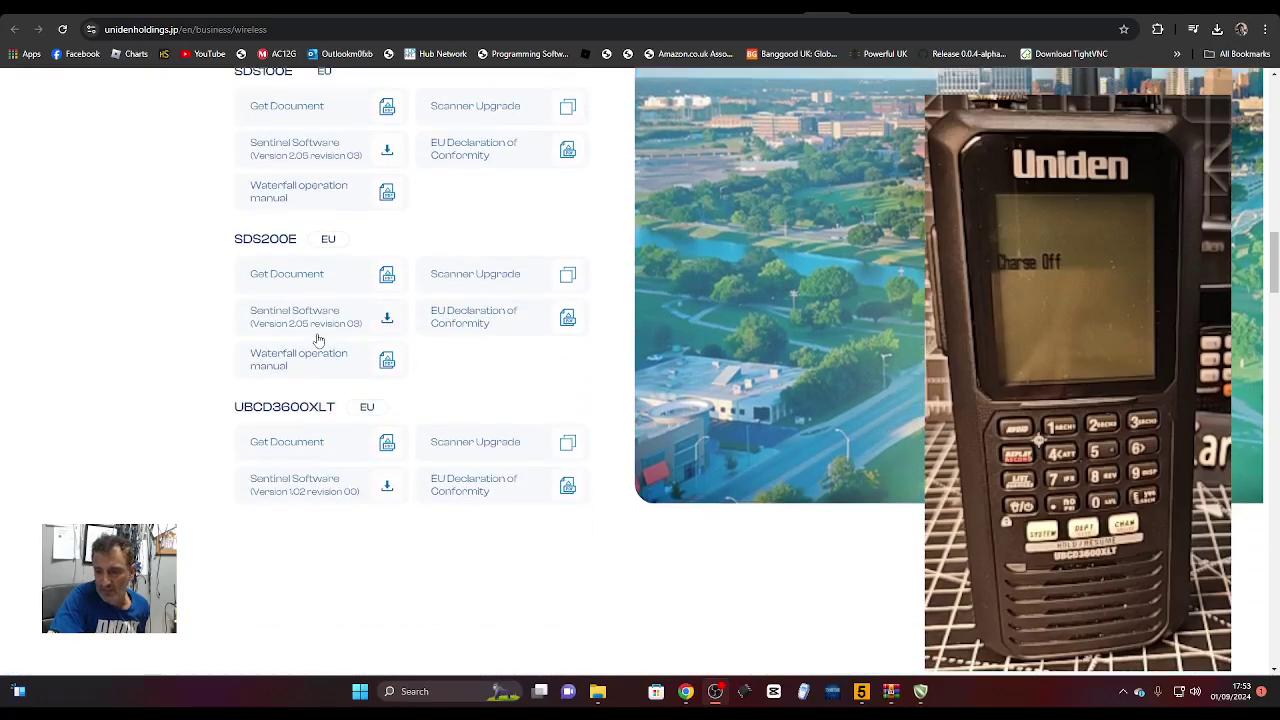
left_click(308, 484)
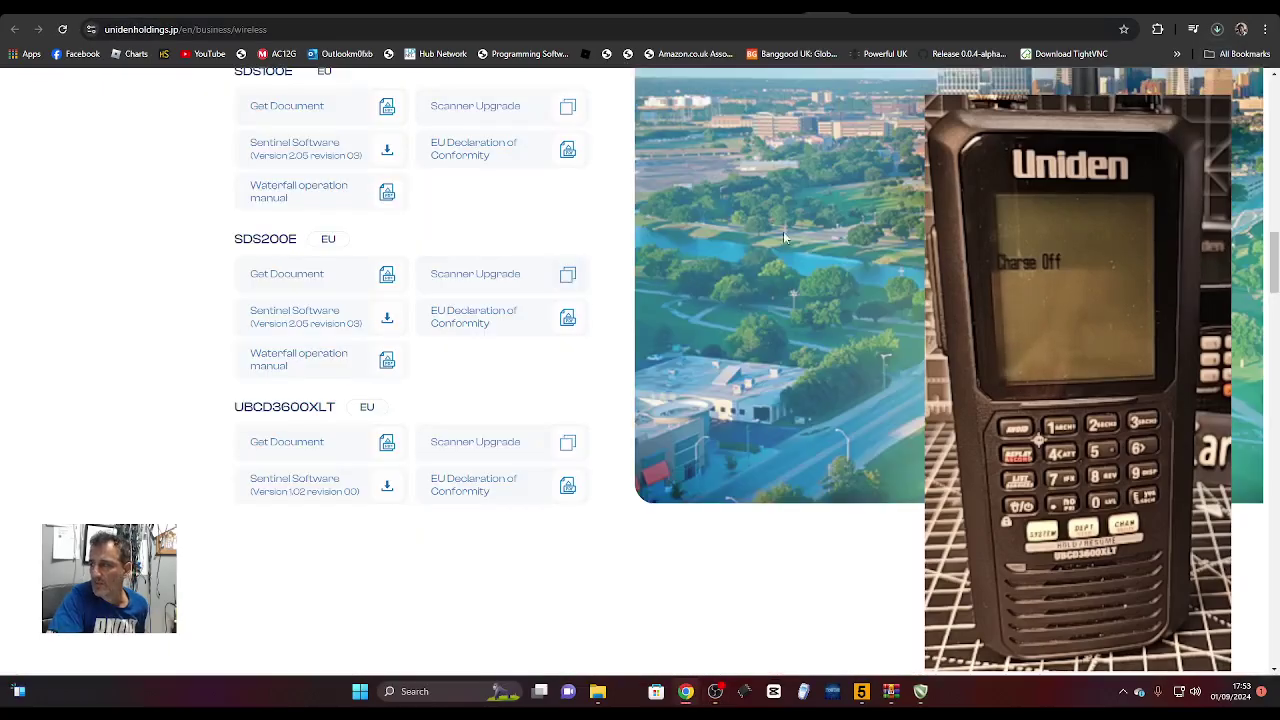
Step: Open the downloaded UBCD3600XLT Sentinel zip archive and go into its UBCD3600XLT_Sentinel folder
left_click(1217, 33)
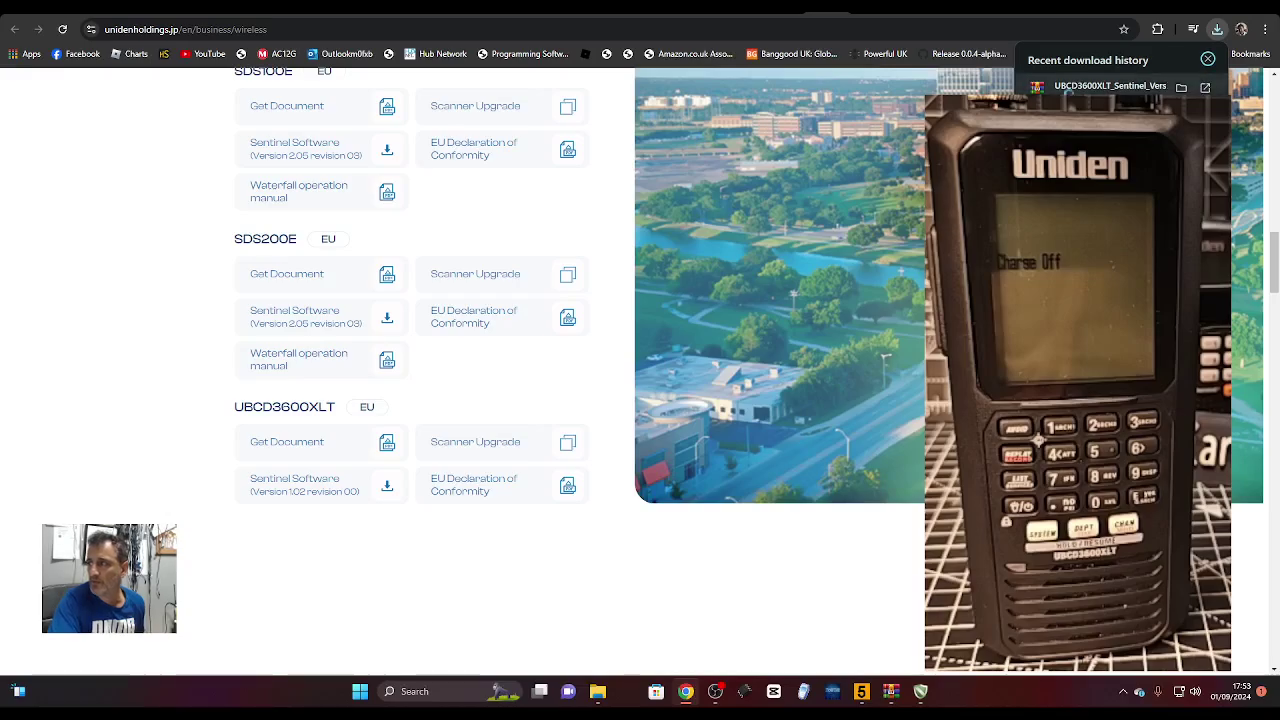
left_click(1130, 85)
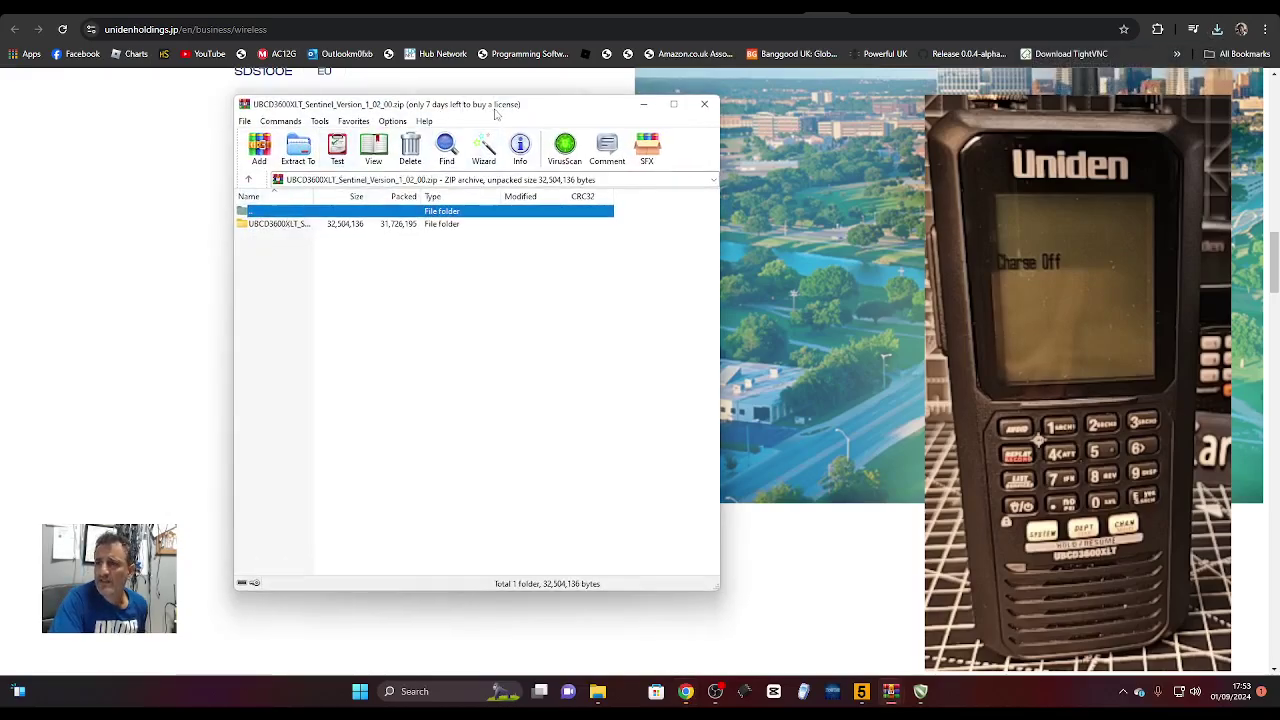
left_click_drag(507, 110, 441, 115)
double_click(215, 231)
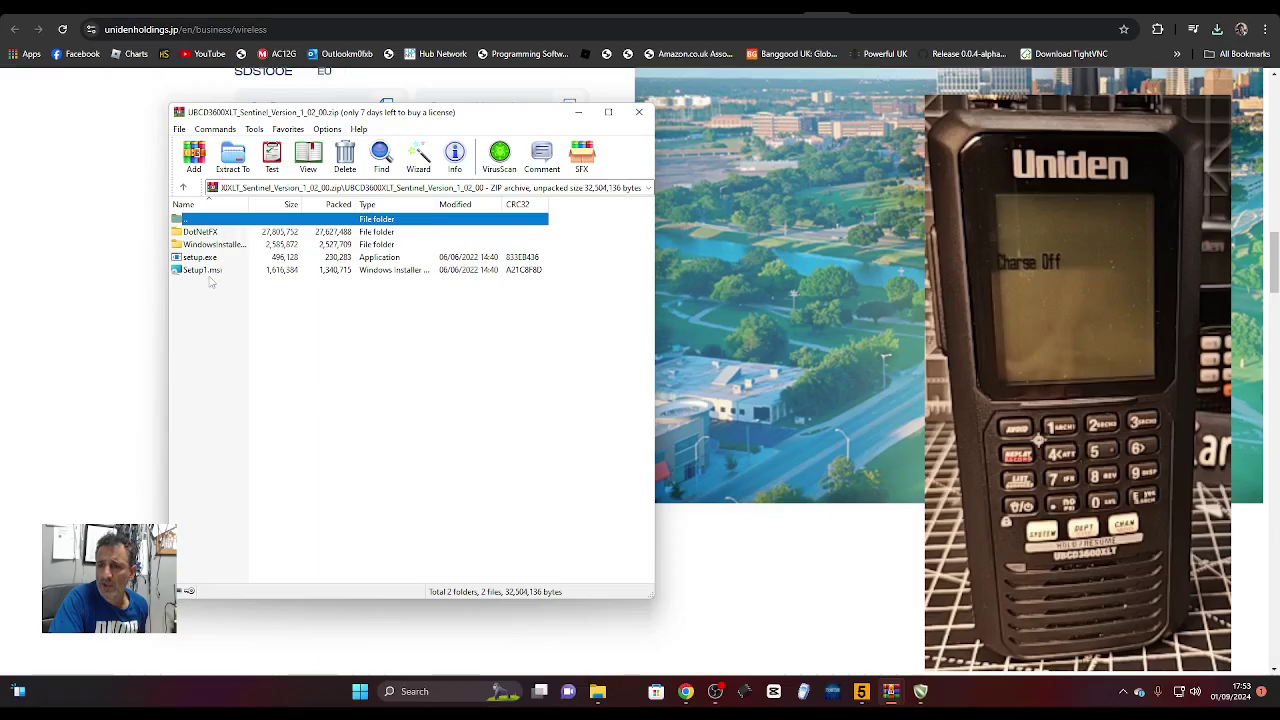
Step: Run setup.exe from the archive and install UBCD3600XLT_Sentinel for everyone in the default Program Files folder
left_click(210, 258)
double_click(210, 258)
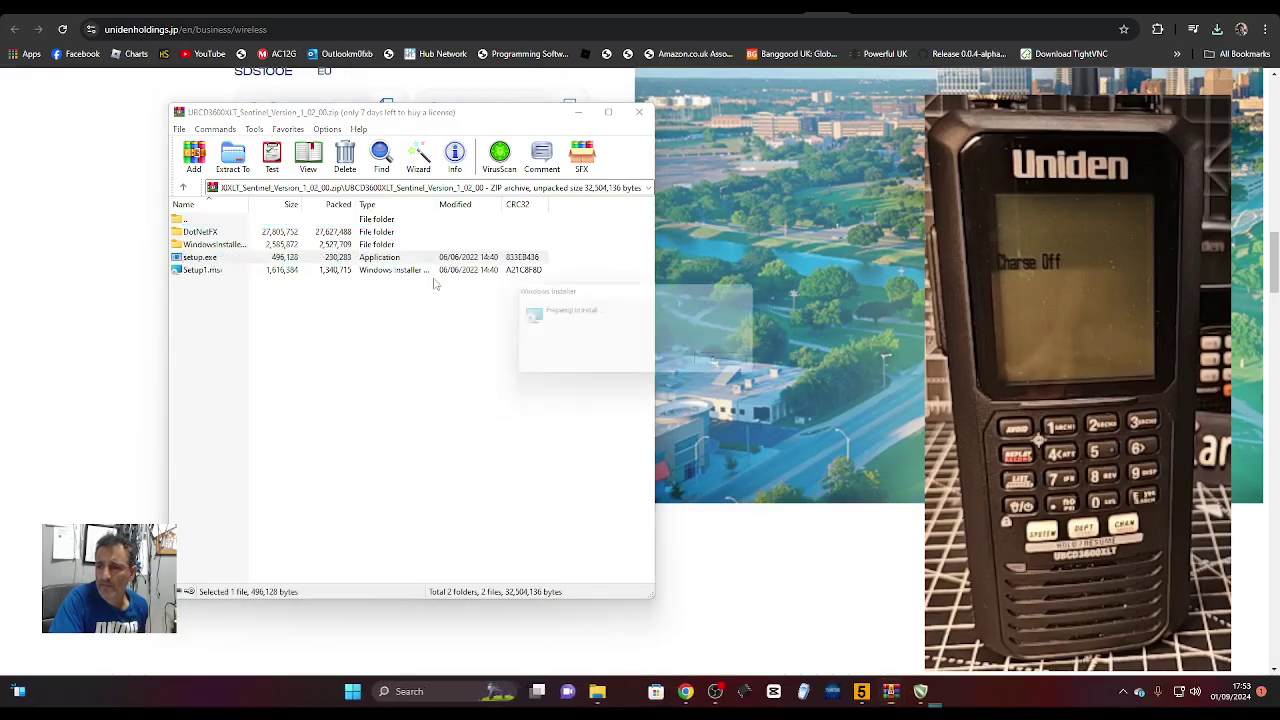
left_click(770, 452)
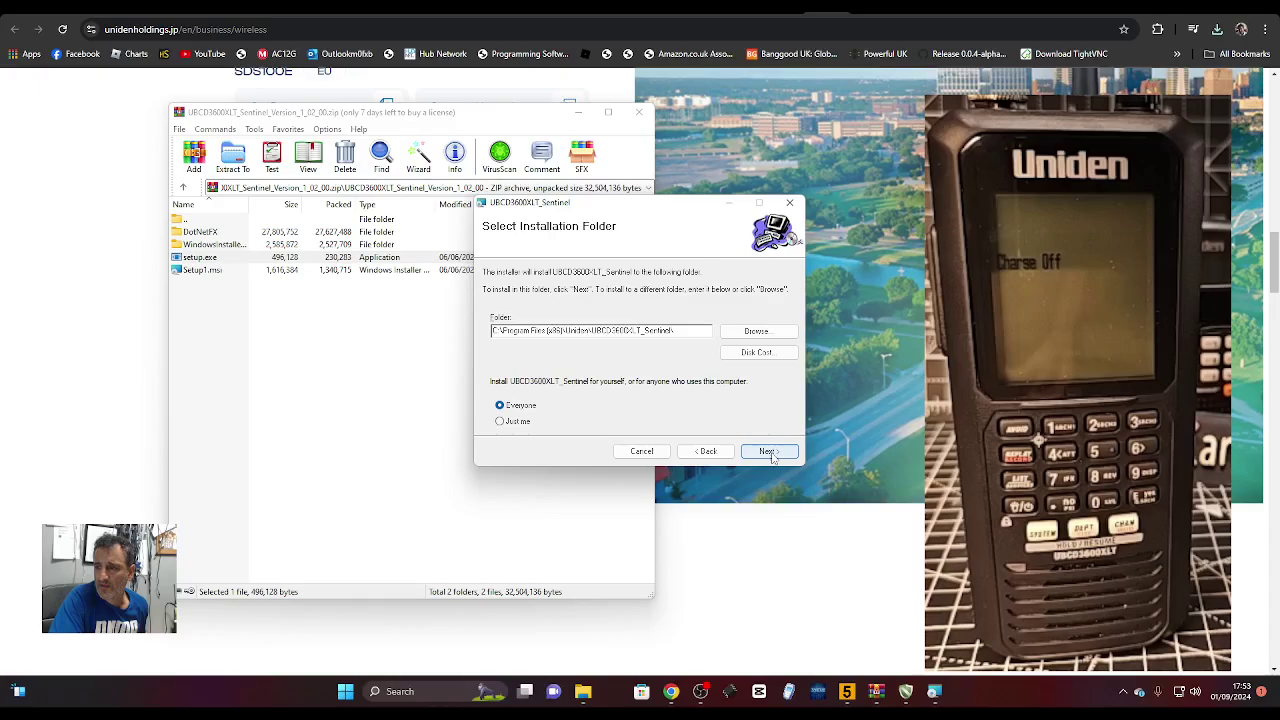
left_click(770, 452)
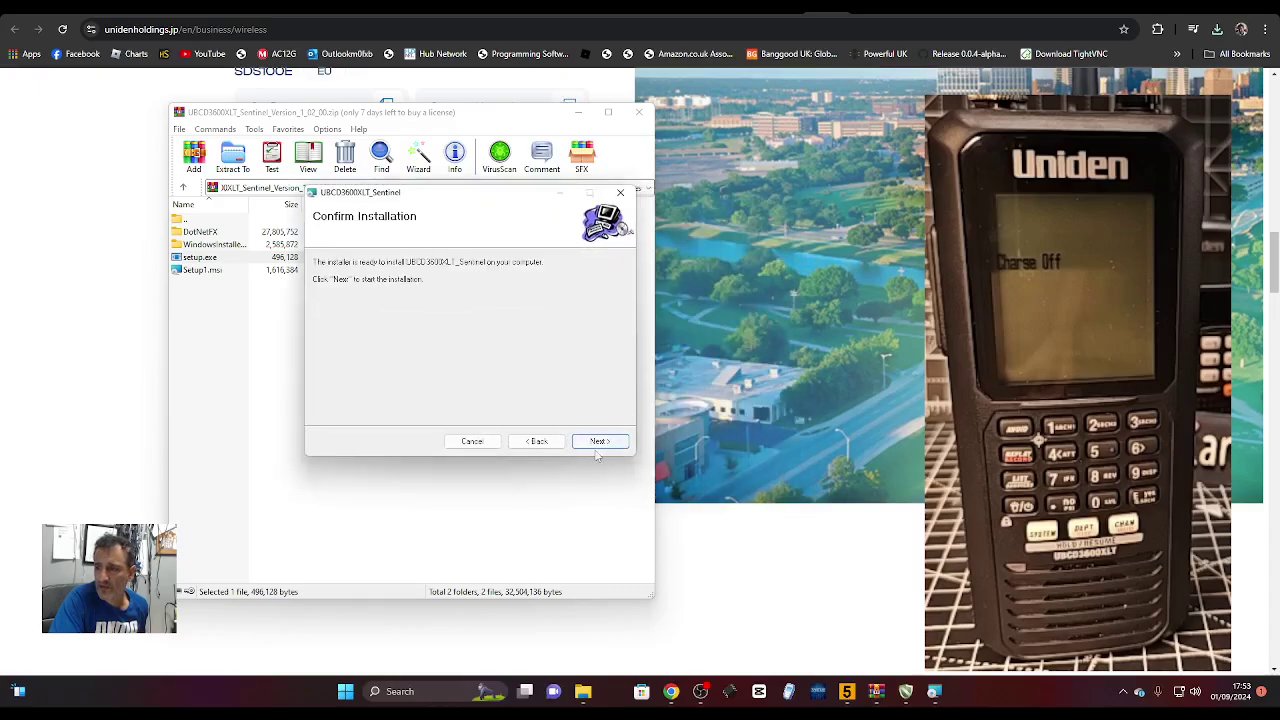
left_click(597, 441)
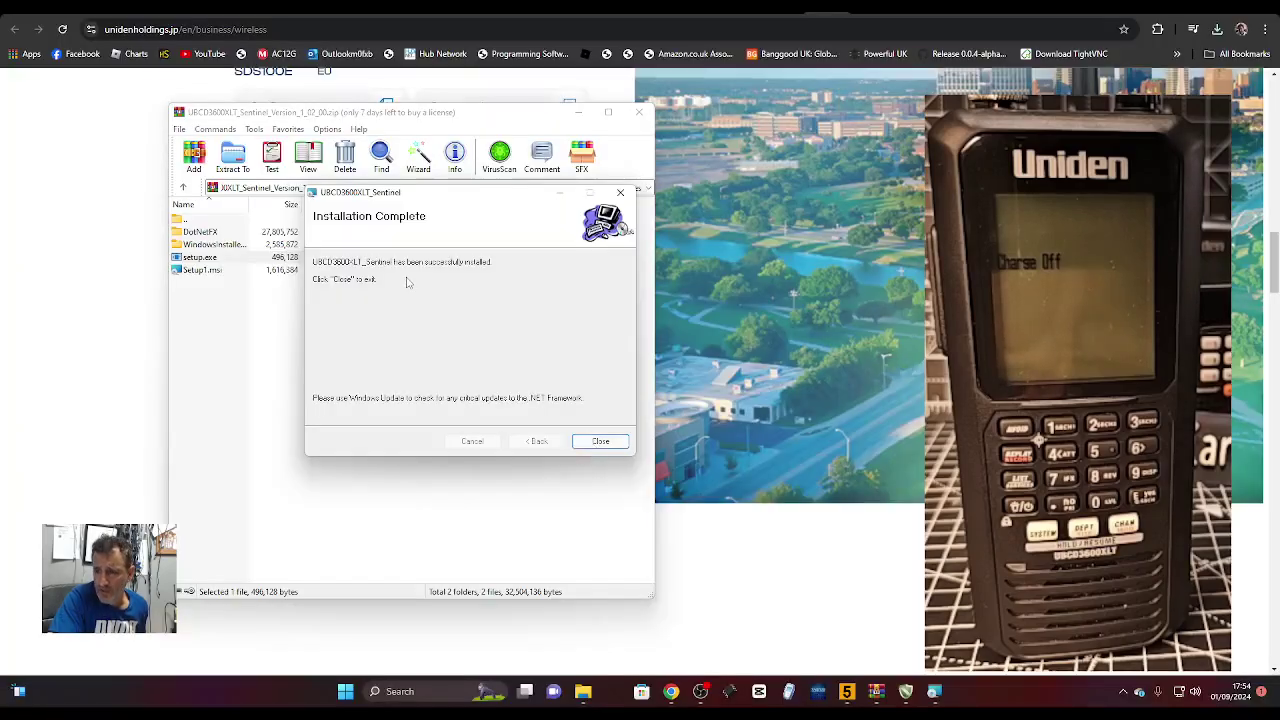
left_click(612, 443)
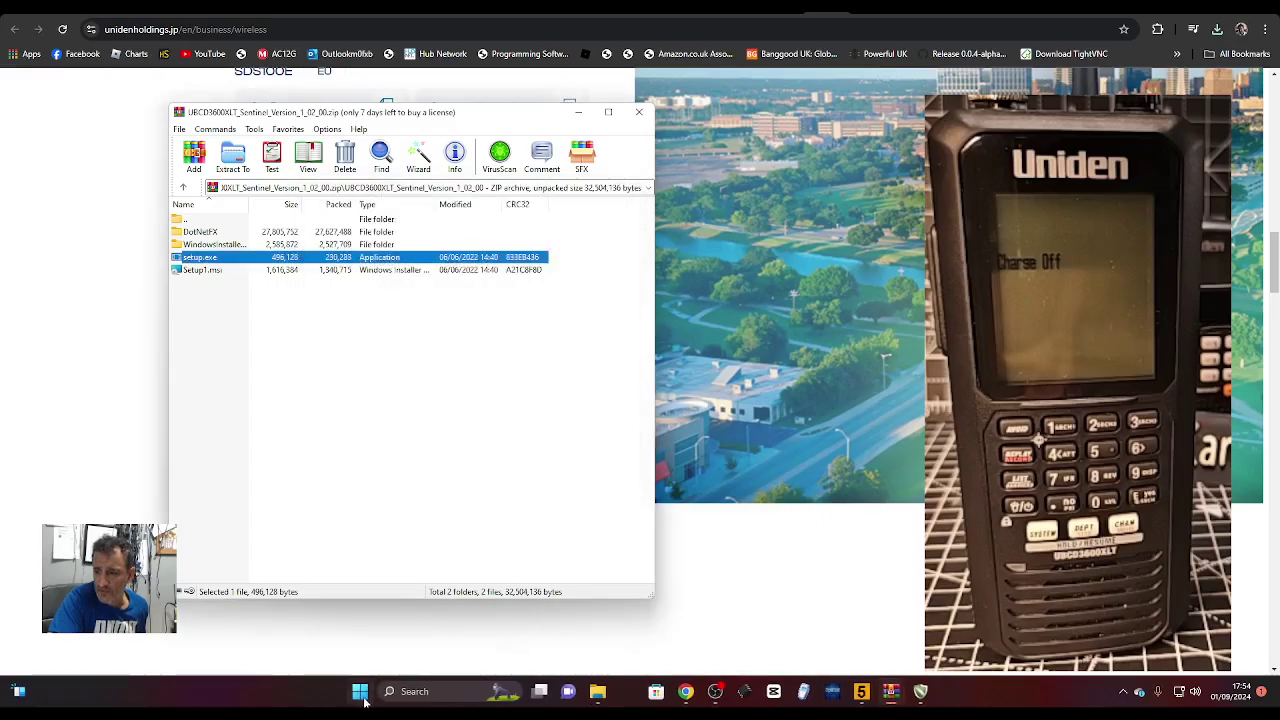
Step: Launch the newly installed UBCD3600XLT_Sentinel program and move its window lower on the desktop
left_click(362, 696)
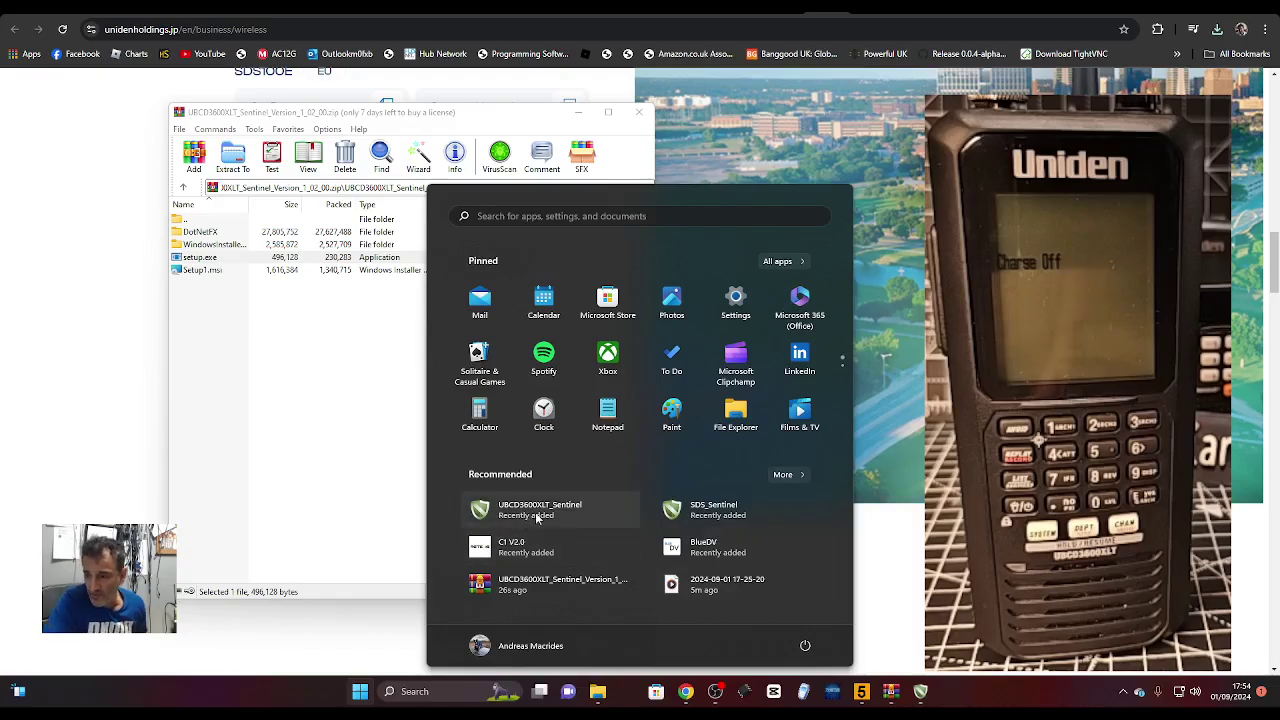
left_click(514, 512)
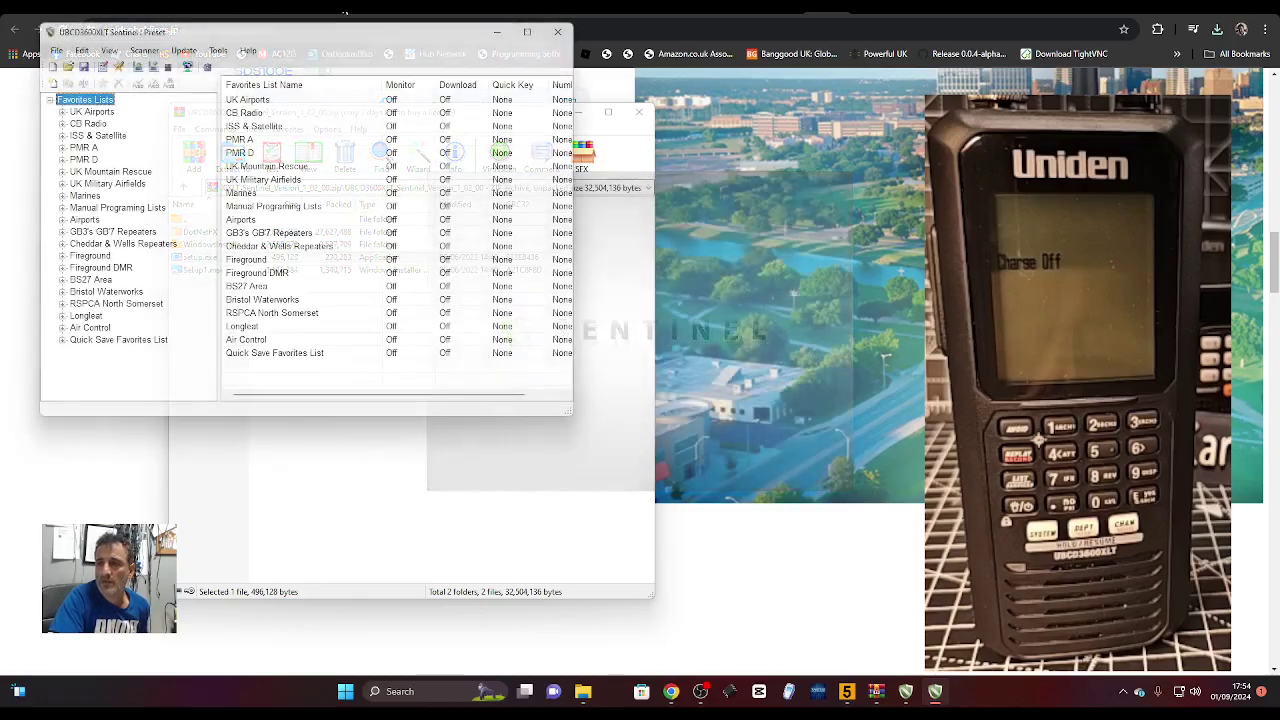
left_click_drag(374, 38, 386, 109)
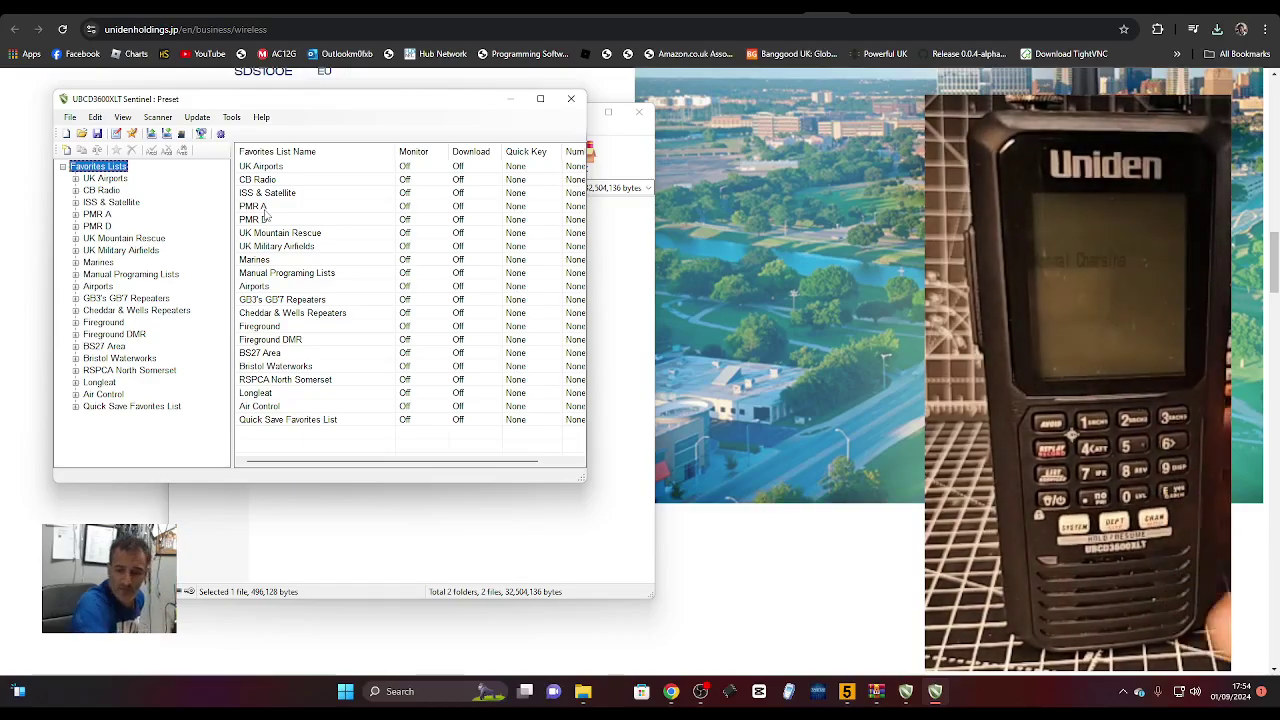
left_click(700, 691)
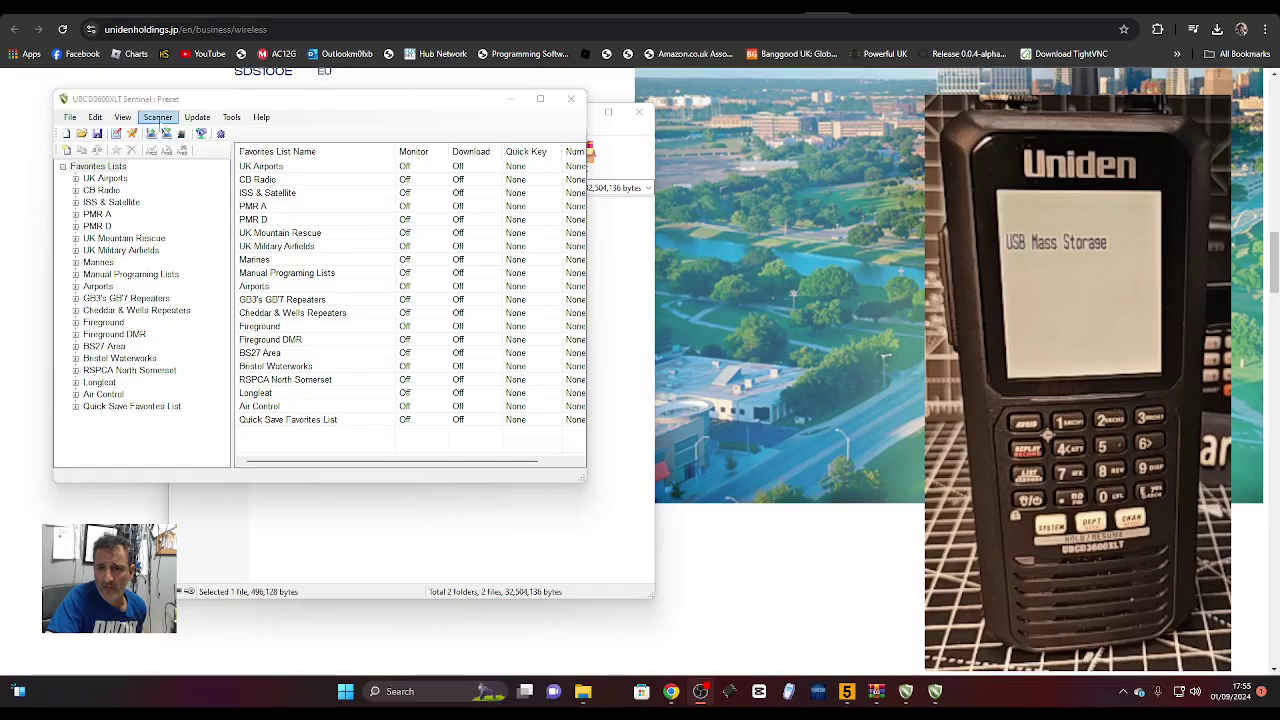
Step: Read the data from the Uniden UBCD3600XLT on drive E:, copying and replacing on the PC for all conflicts
left_click(164, 122)
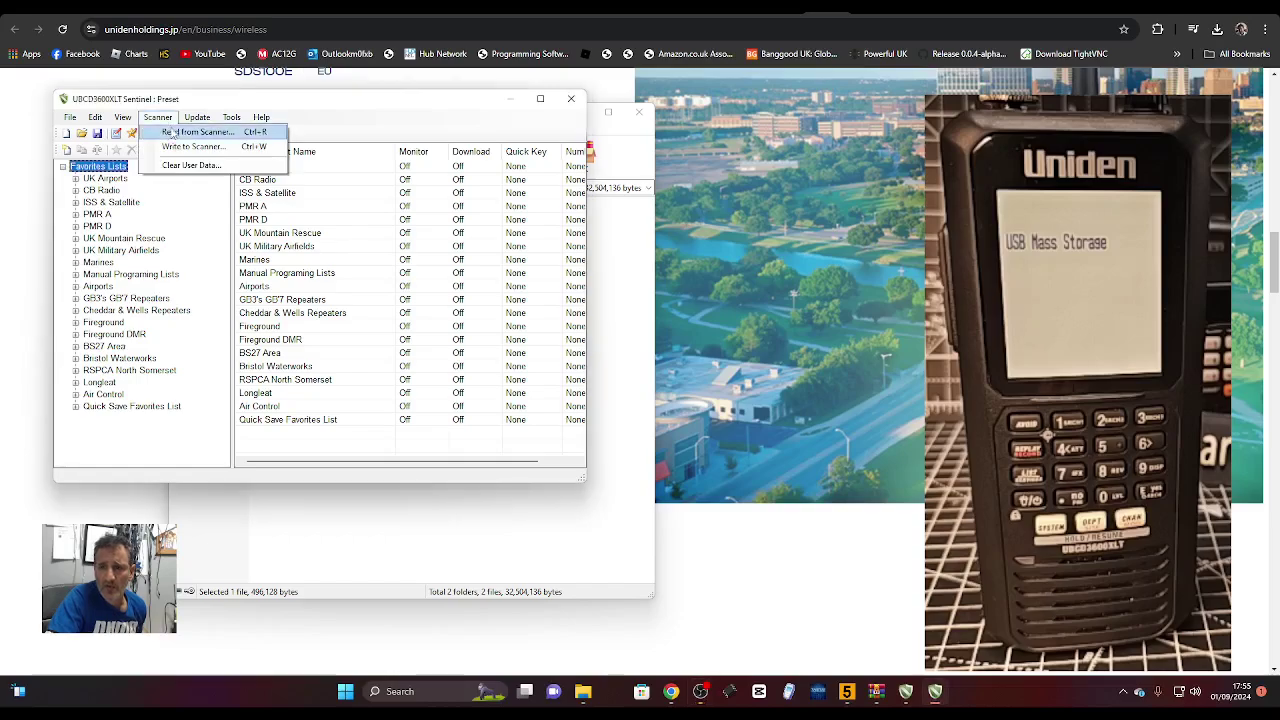
left_click(172, 133)
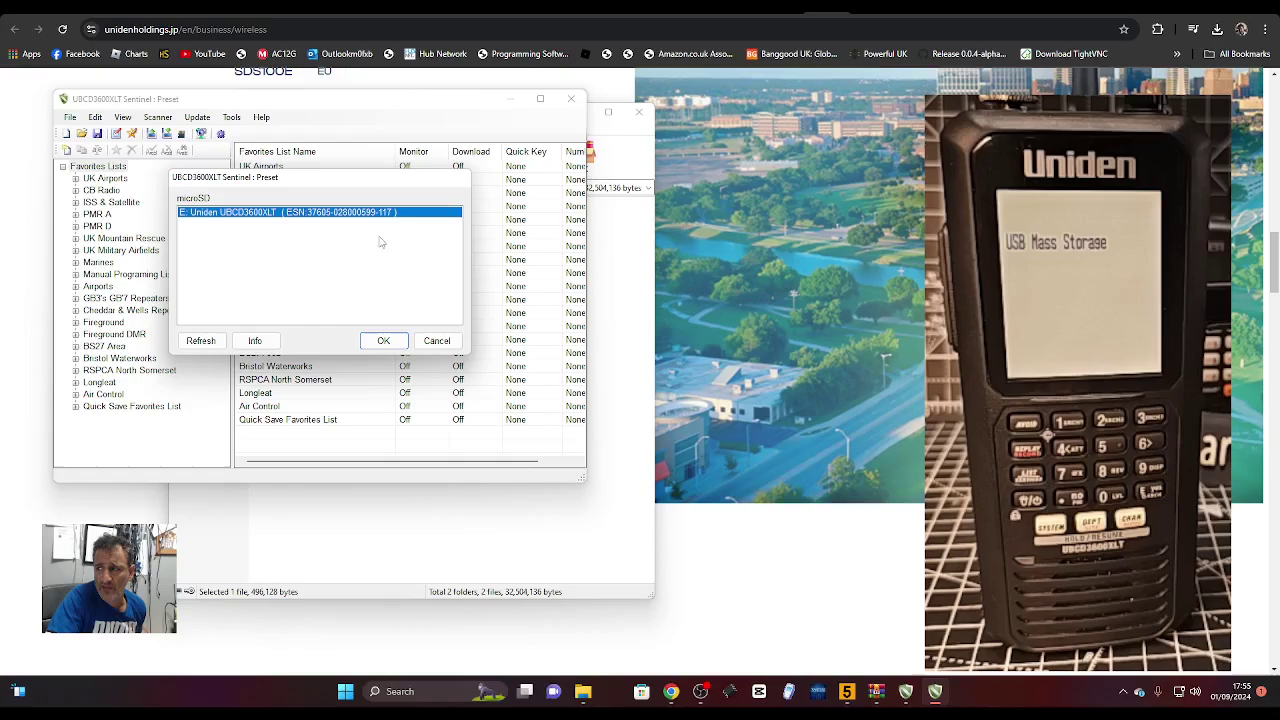
left_click(381, 341)
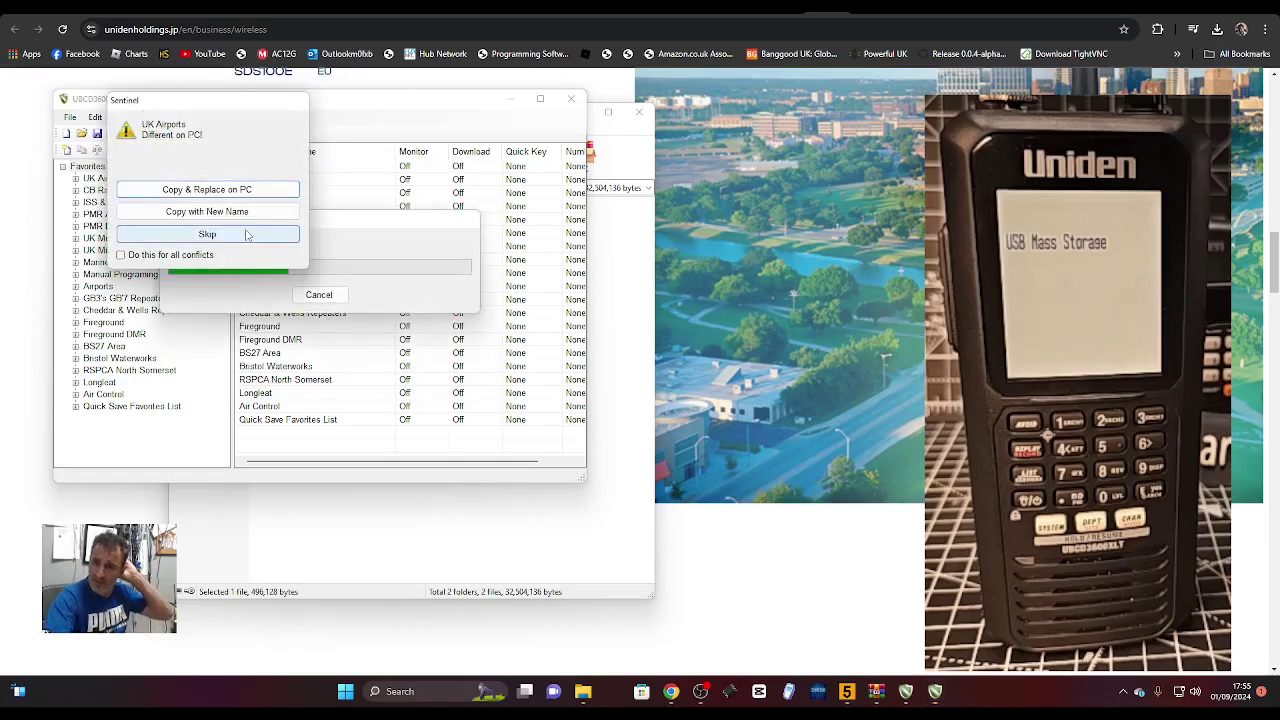
left_click(121, 254)
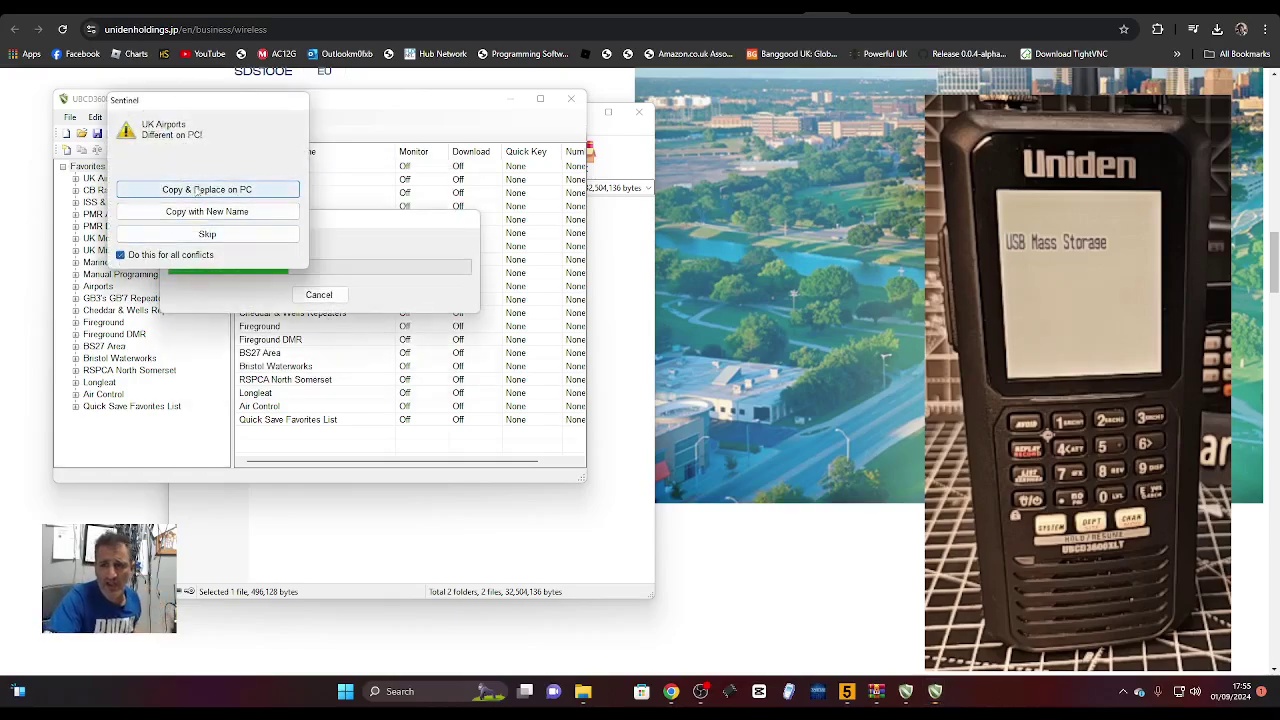
left_click(197, 192)
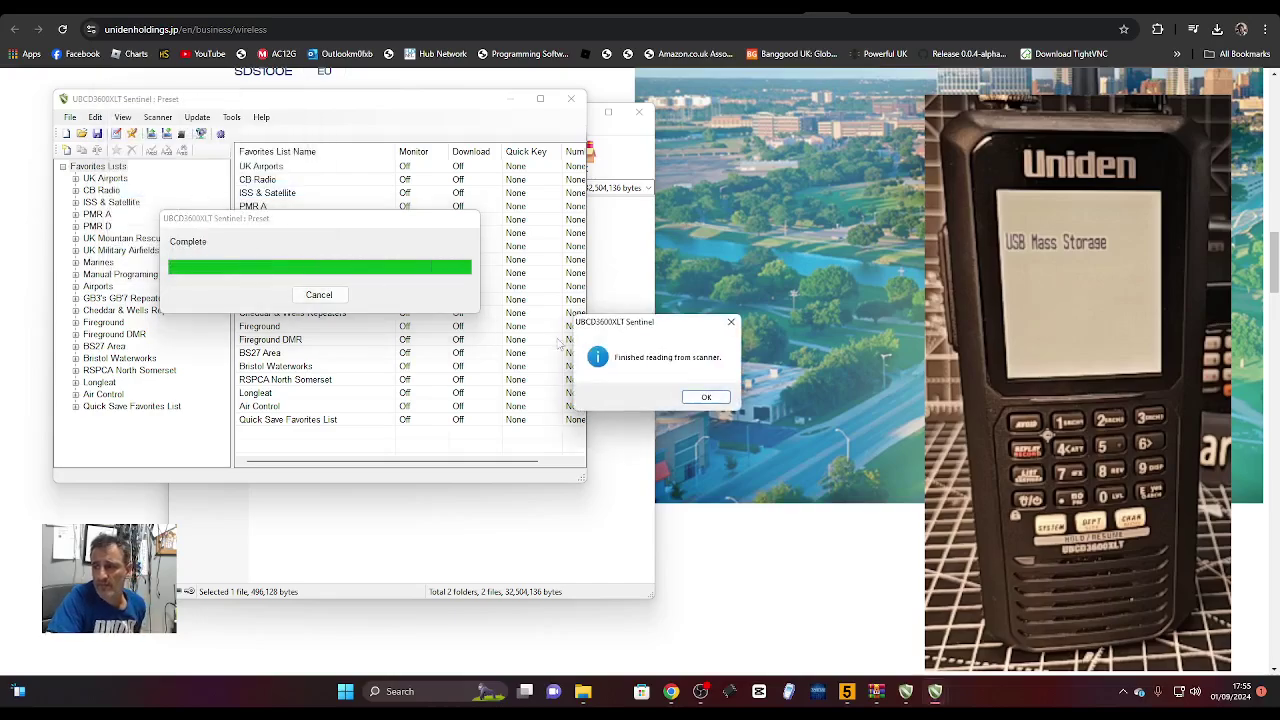
left_click(705, 399)
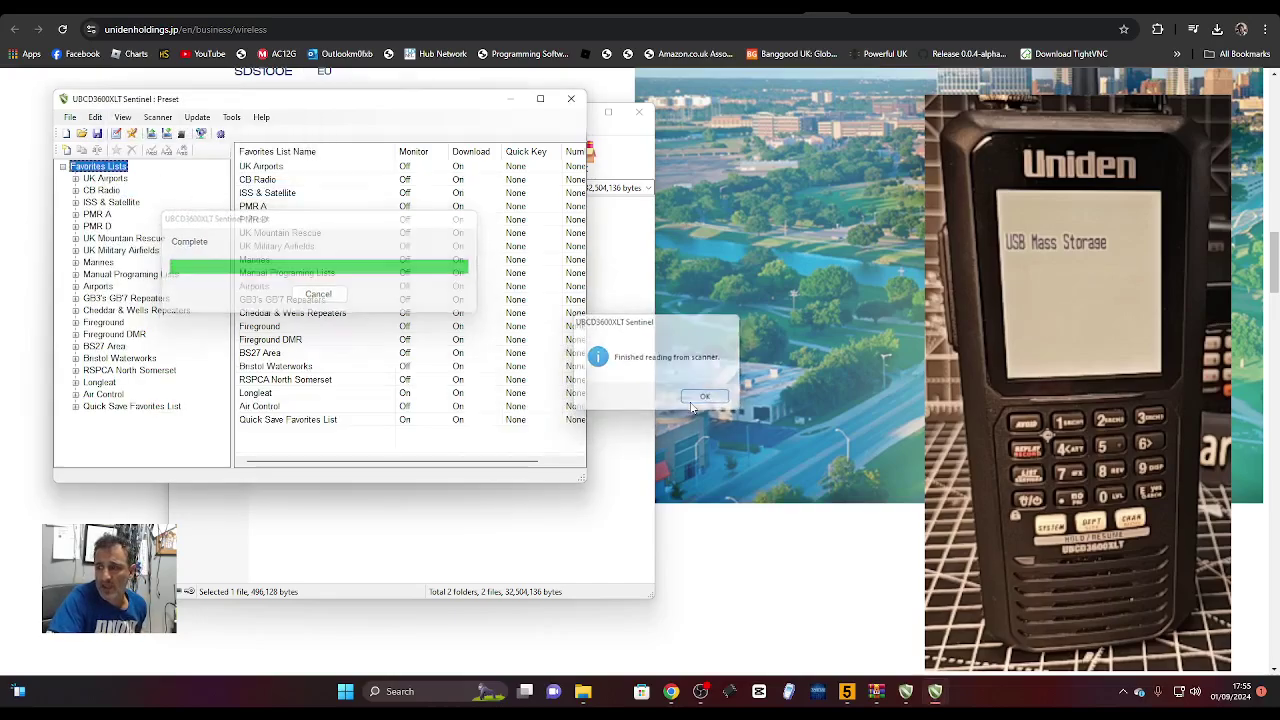
Step: Run the firmware update check for the Uniden UBCD3600XLT on drive E: and dismiss the result
left_click(198, 119)
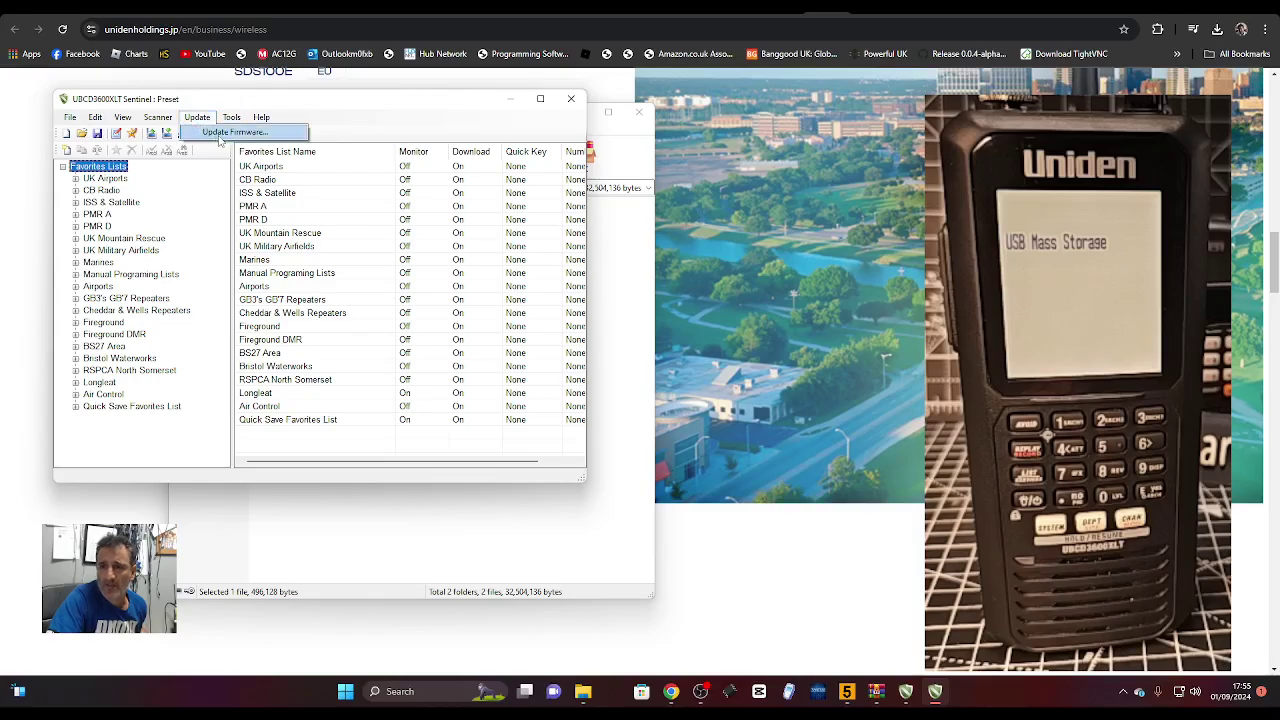
left_click(210, 130)
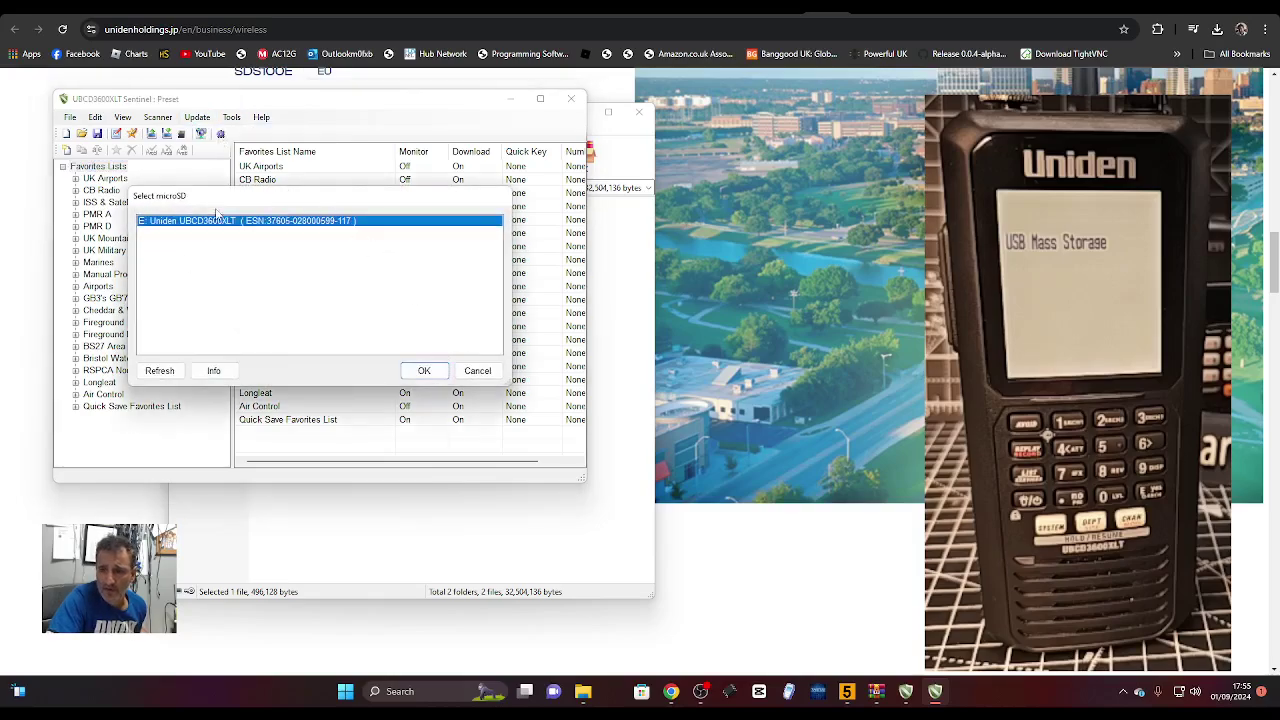
left_click(424, 370)
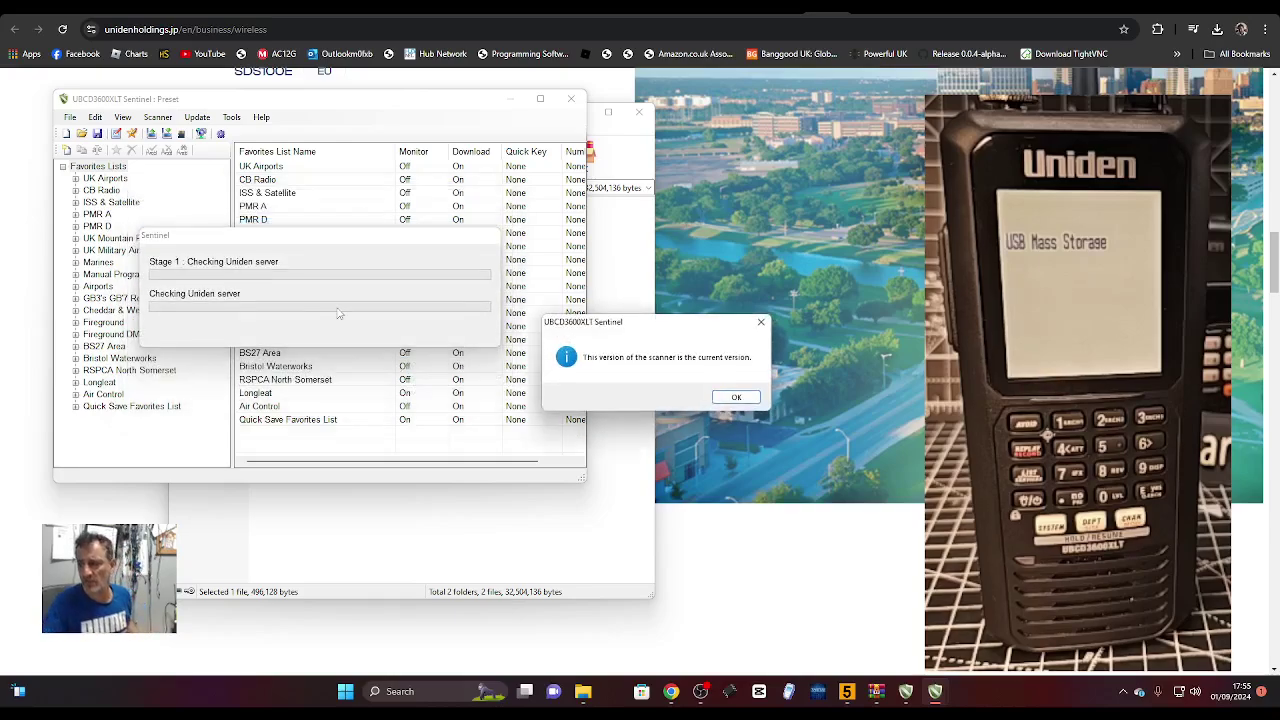
left_click(722, 398)
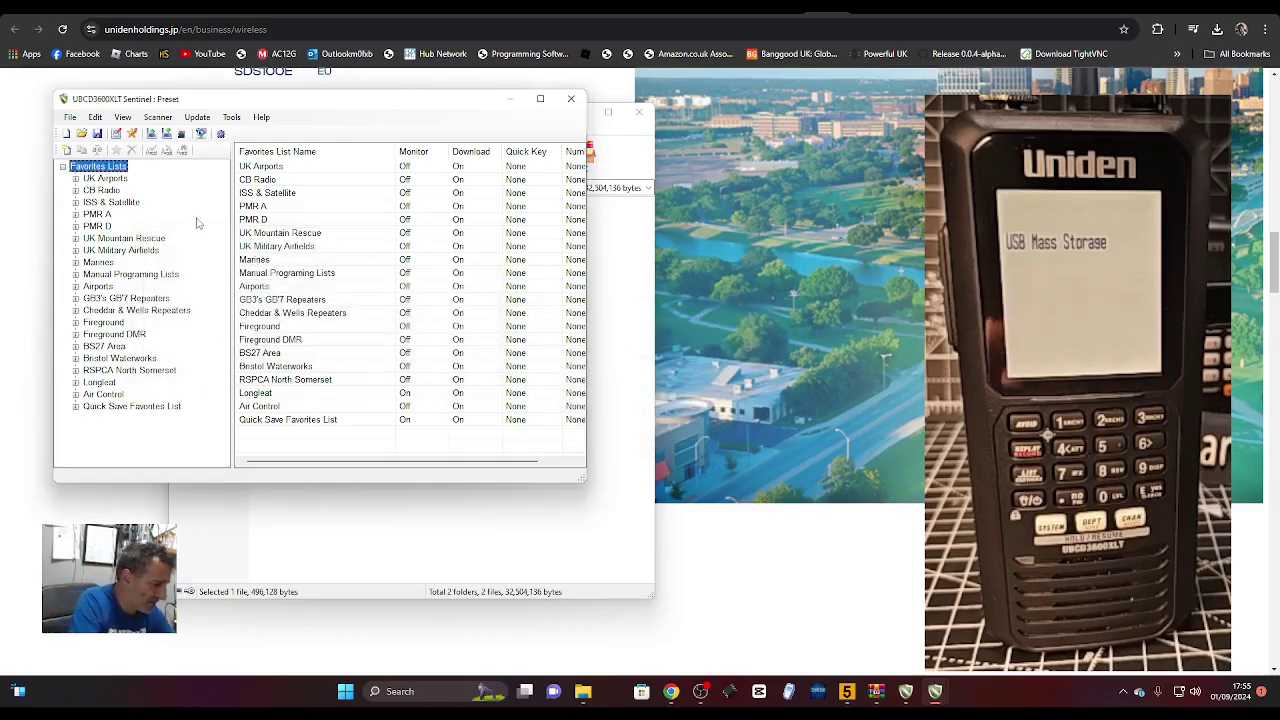